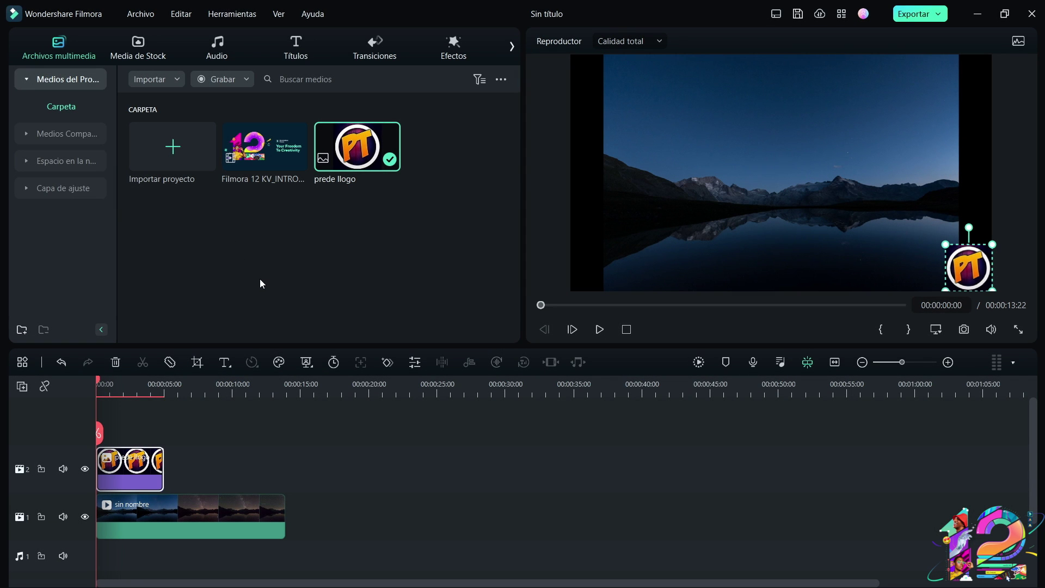
Save the project under the name prueba11
click(140, 14)
click(157, 138)
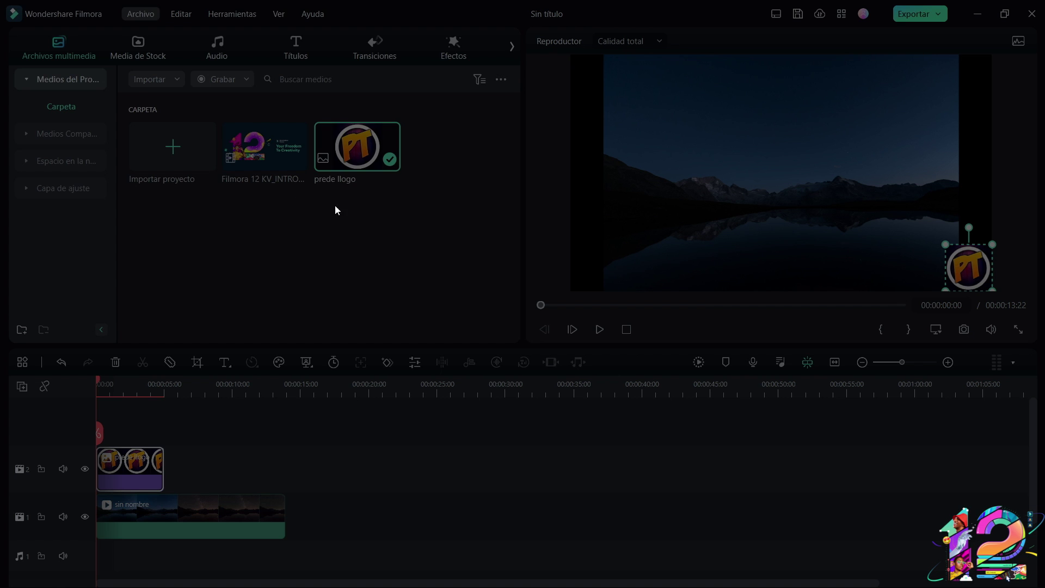
text(prueba11)
key(Return)
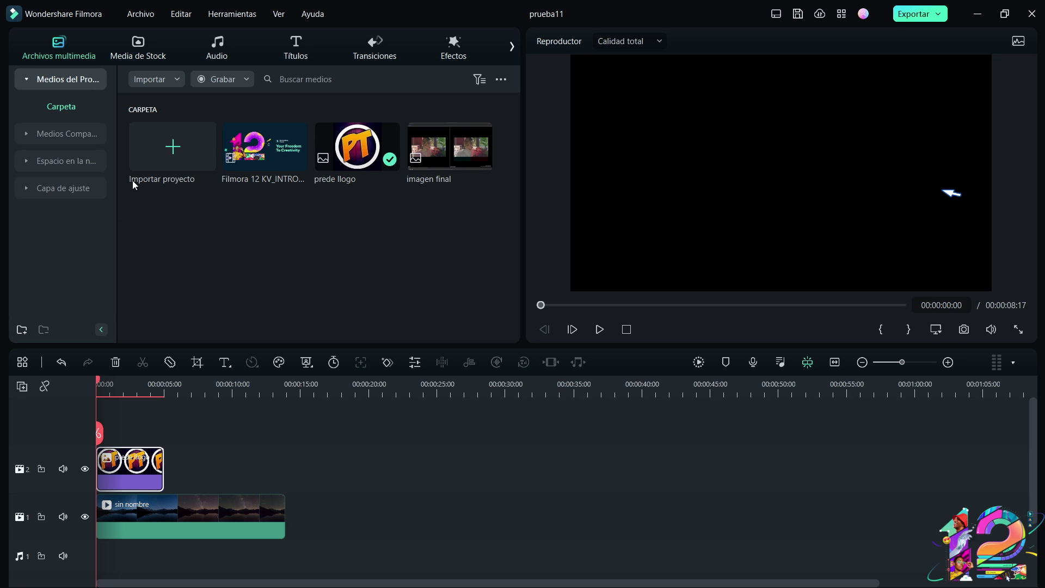
Upload the imagen final image to the cloud and find it among the cloud space's own content
right_click(418, 148)
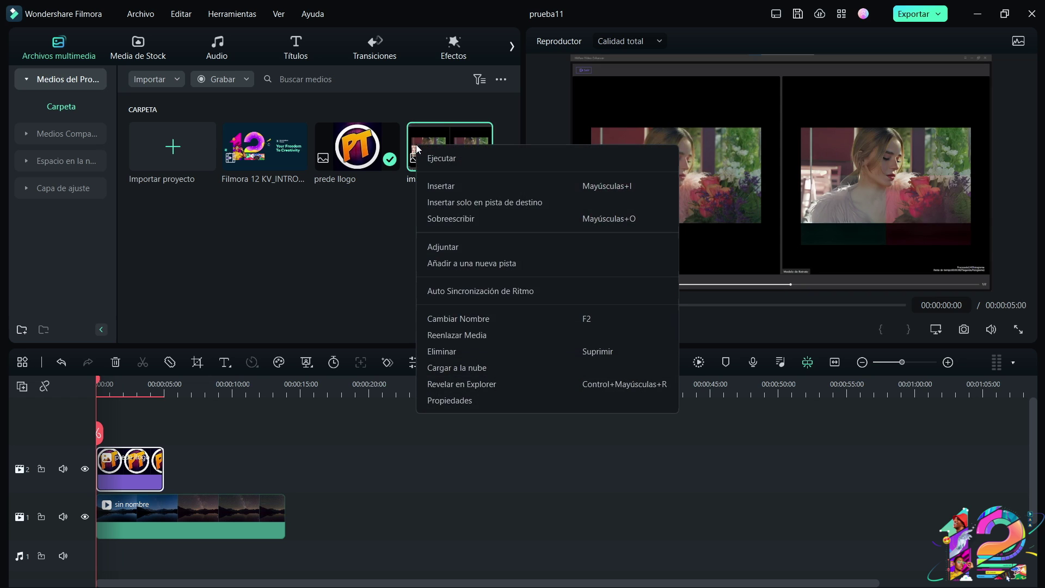
click(458, 368)
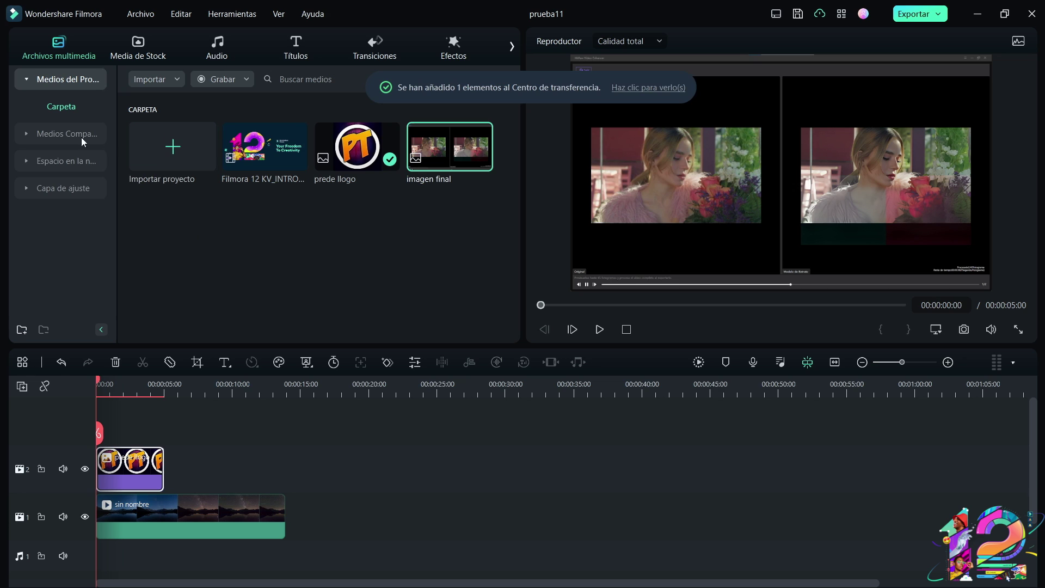
click(29, 159)
click(62, 195)
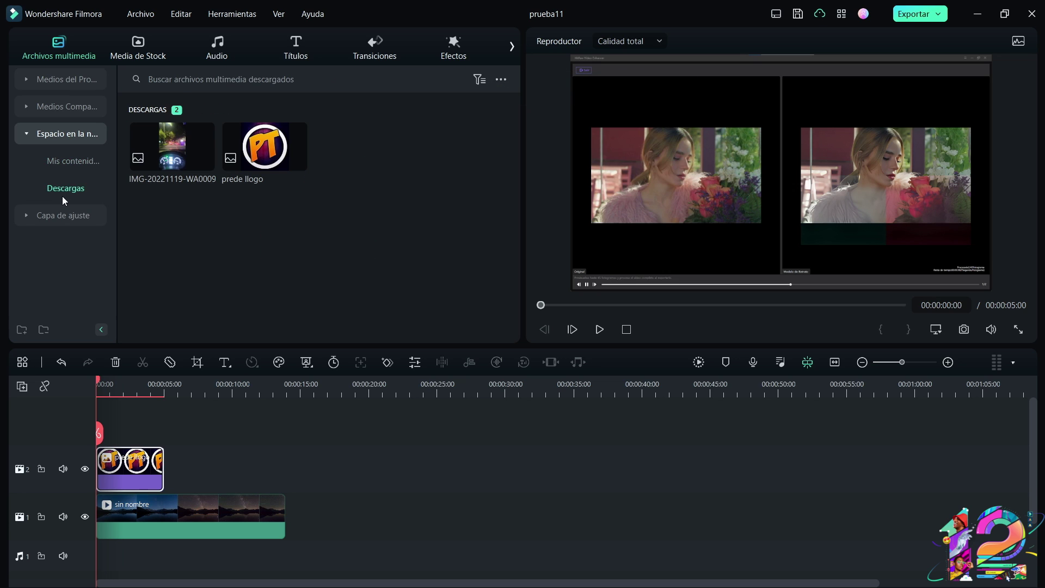
click(70, 163)
click(66, 188)
click(72, 162)
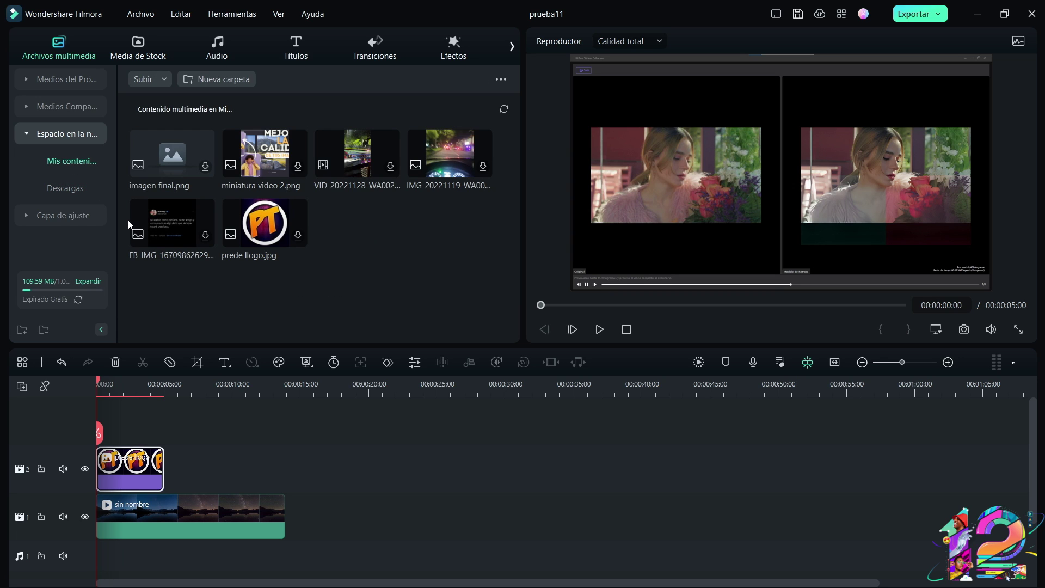
click(159, 162)
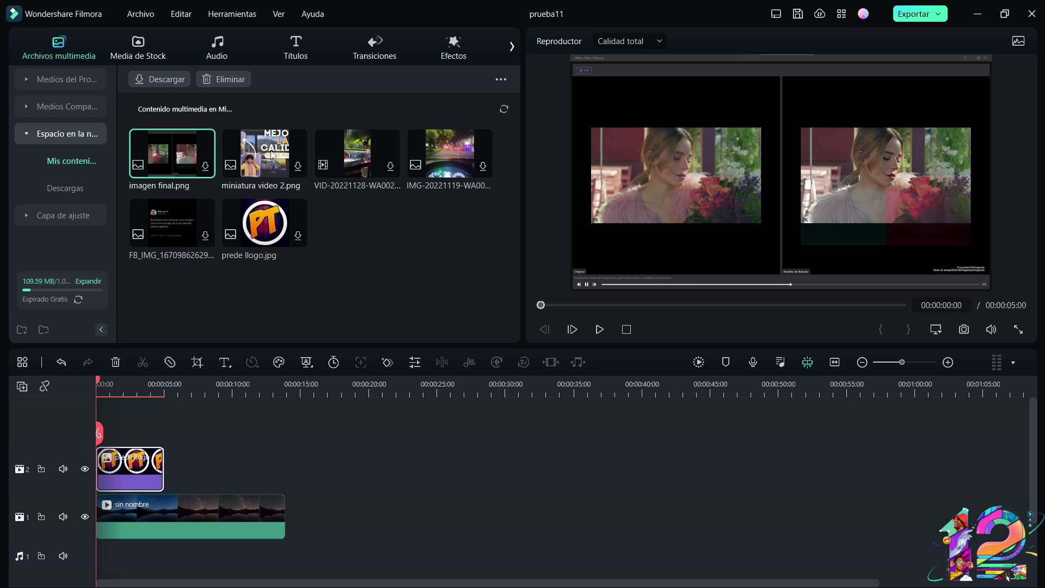
click(250, 115)
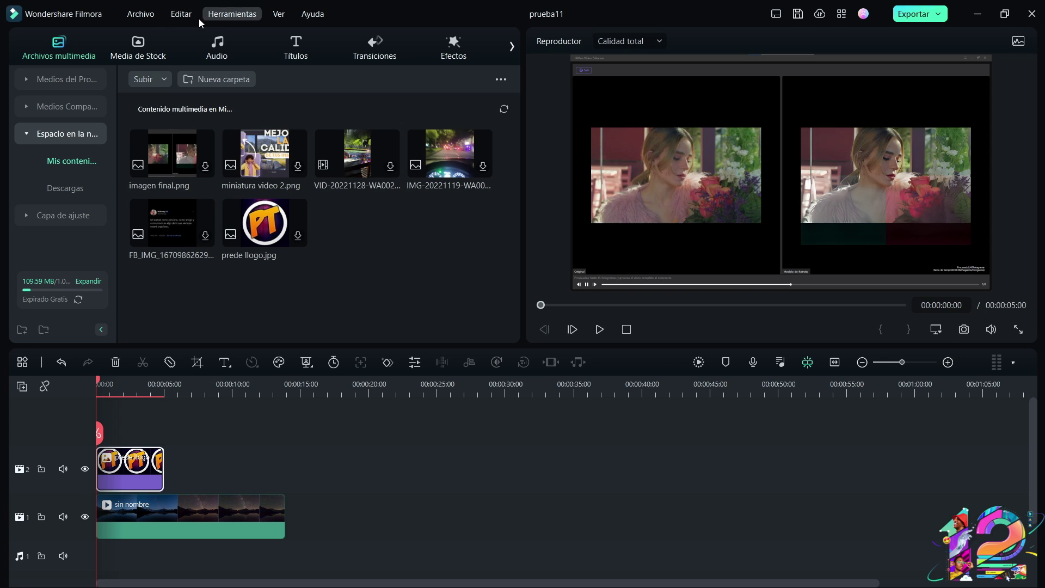
Leave the editor and return to the start window
click(152, 15)
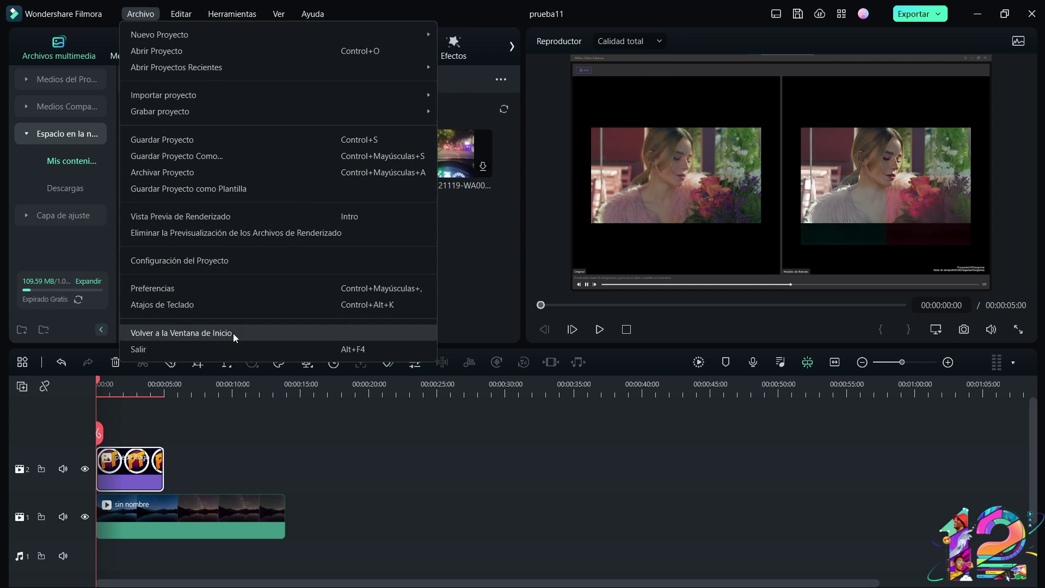
click(175, 333)
click(574, 298)
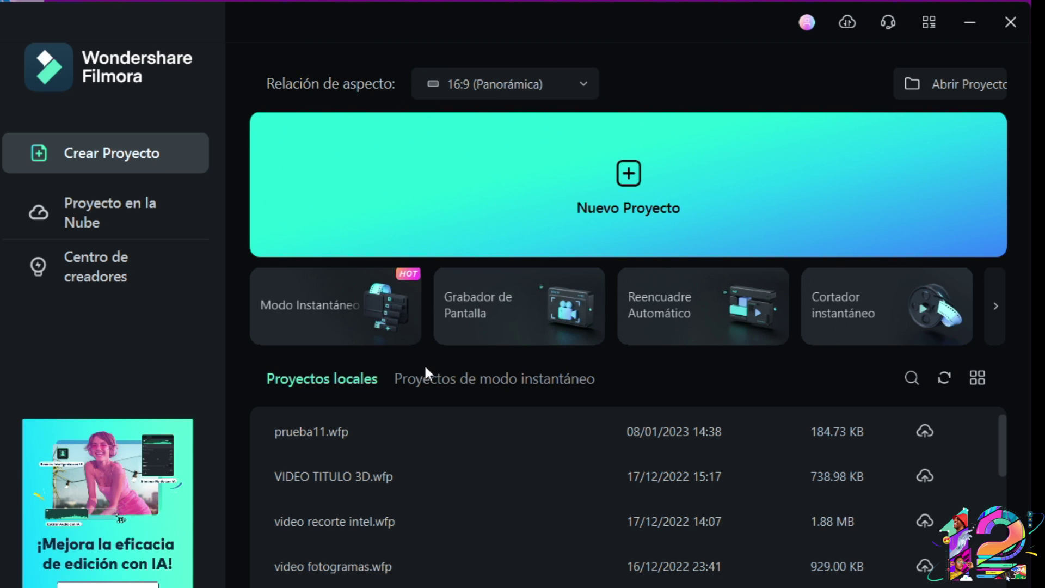
Back up the local project prueba11.wfp to the cloud, including only the .wfp file
click(991, 303)
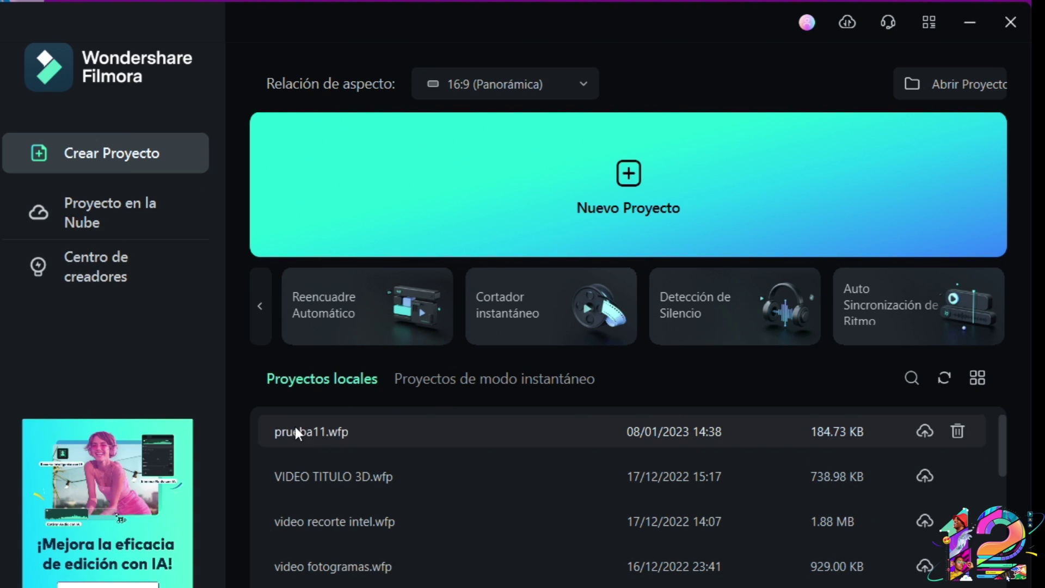
click(920, 432)
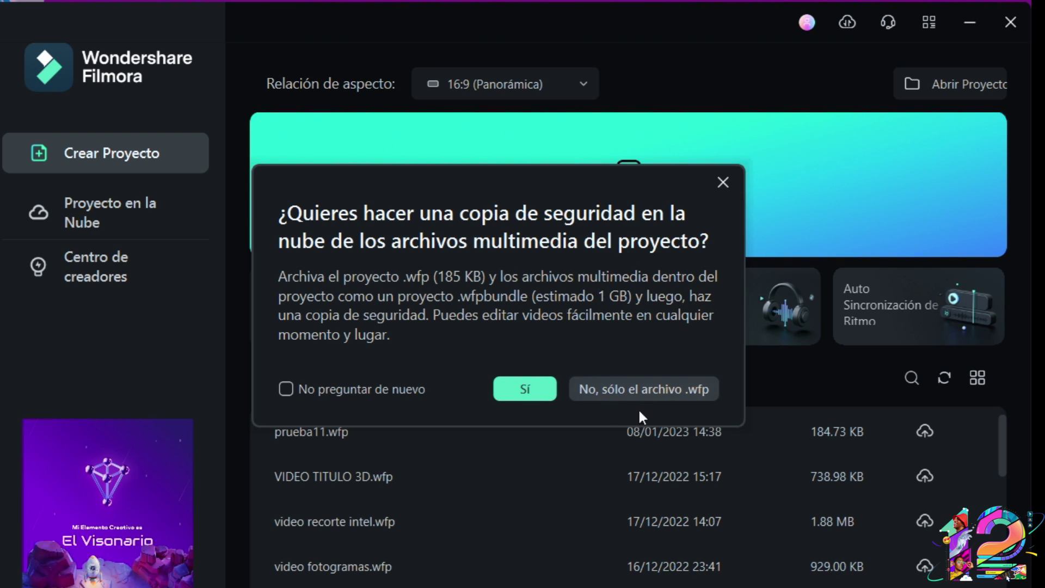
click(678, 392)
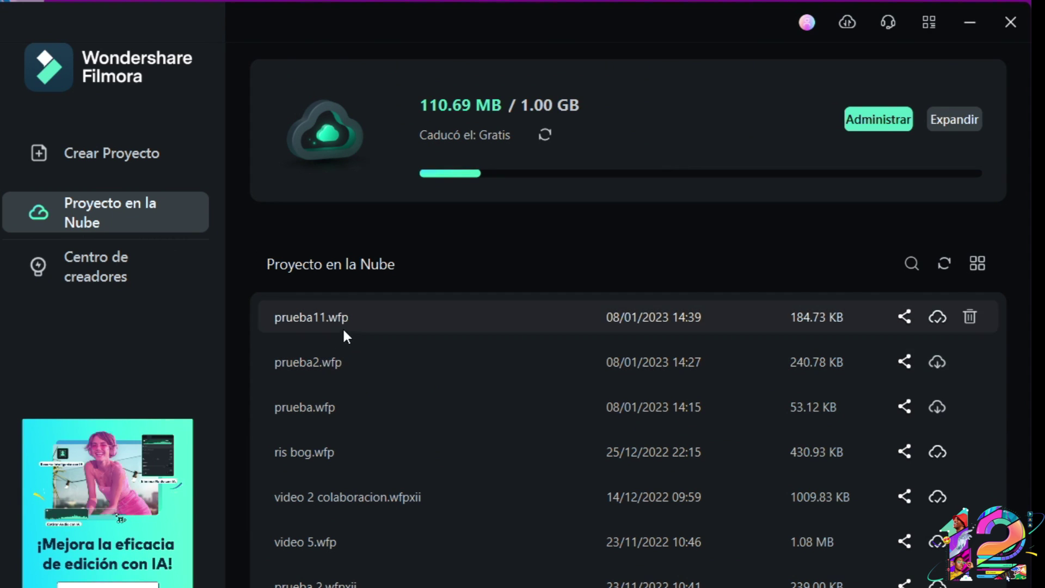
Create a share link without an access code for the cloud project prueba11.wfp, valid for 1 day
click(905, 315)
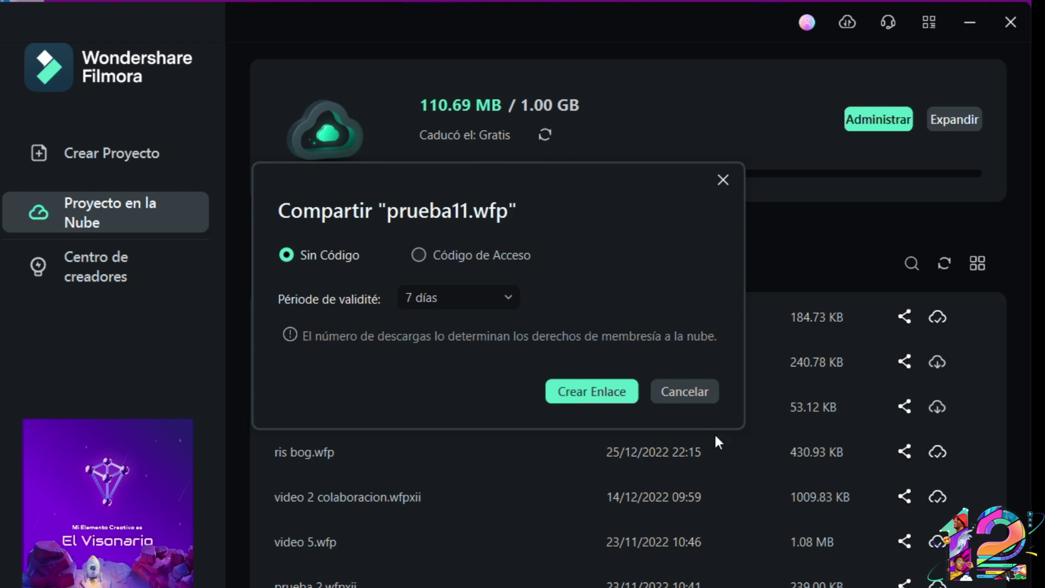
click(414, 297)
click(425, 340)
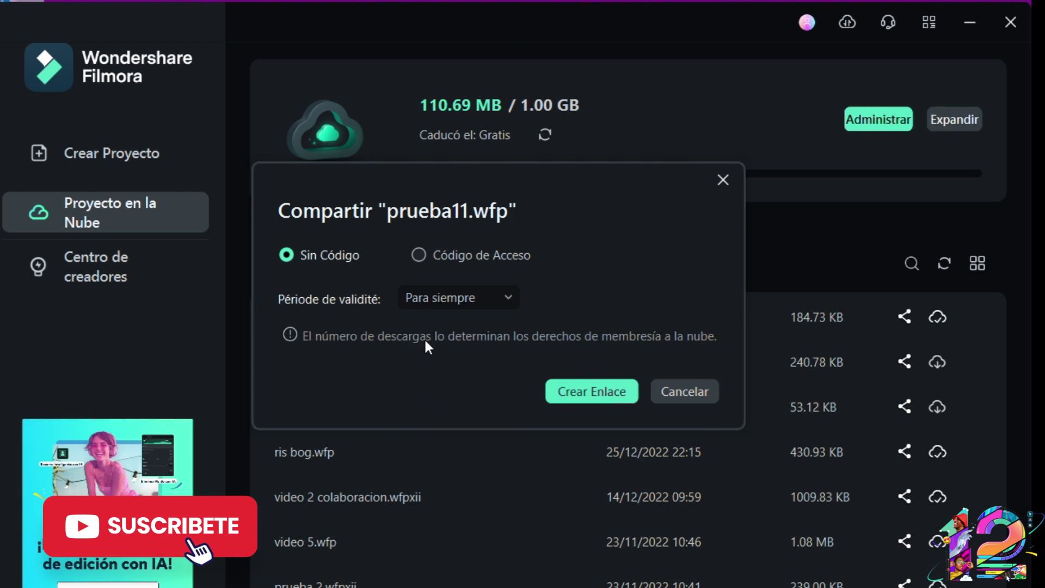
click(440, 298)
click(420, 363)
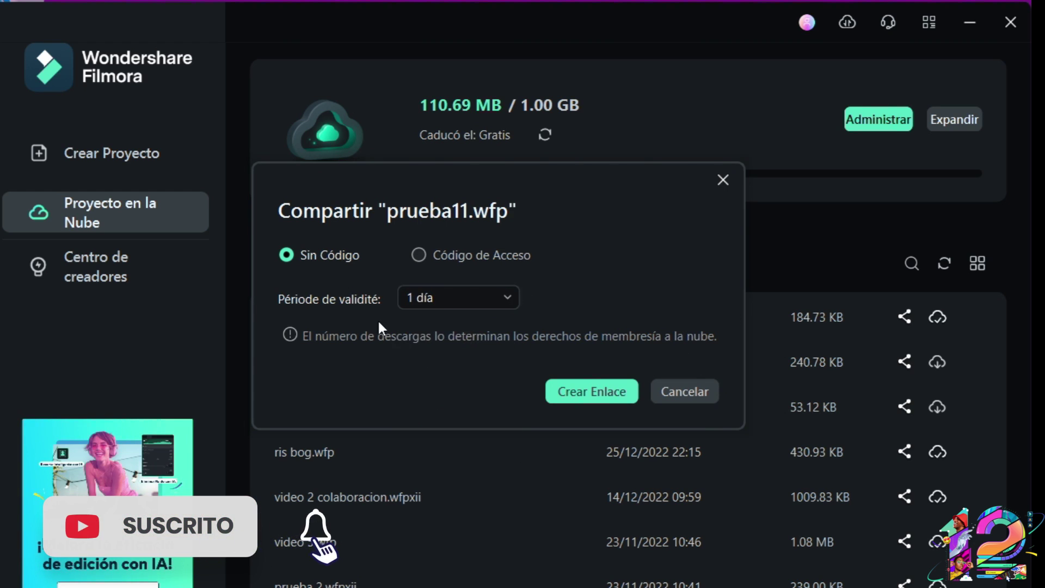
click(564, 383)
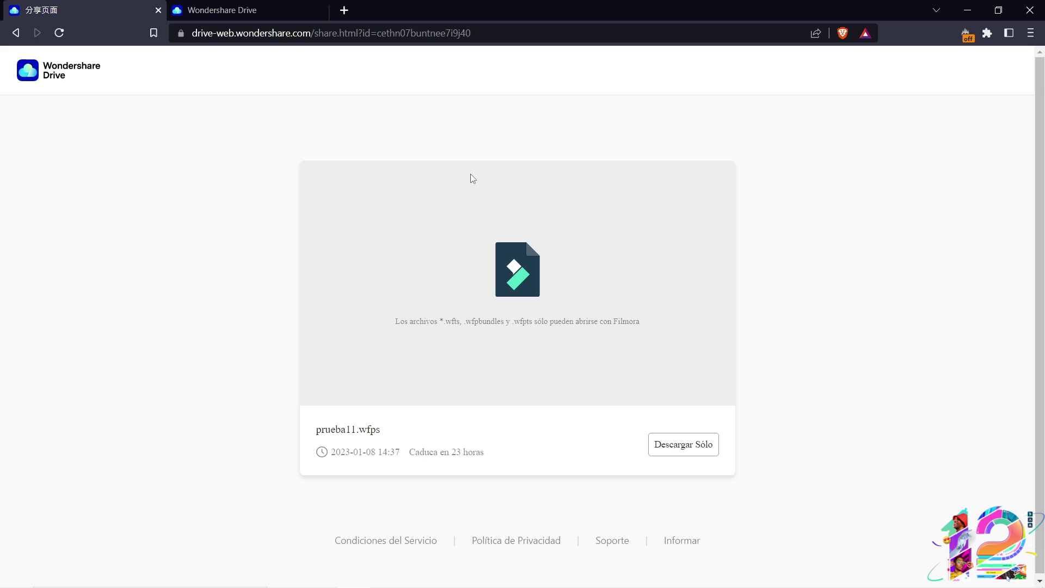
Switch to Wondershare Drive in the browser and examine the Filmora_Android project folder
click(234, 9)
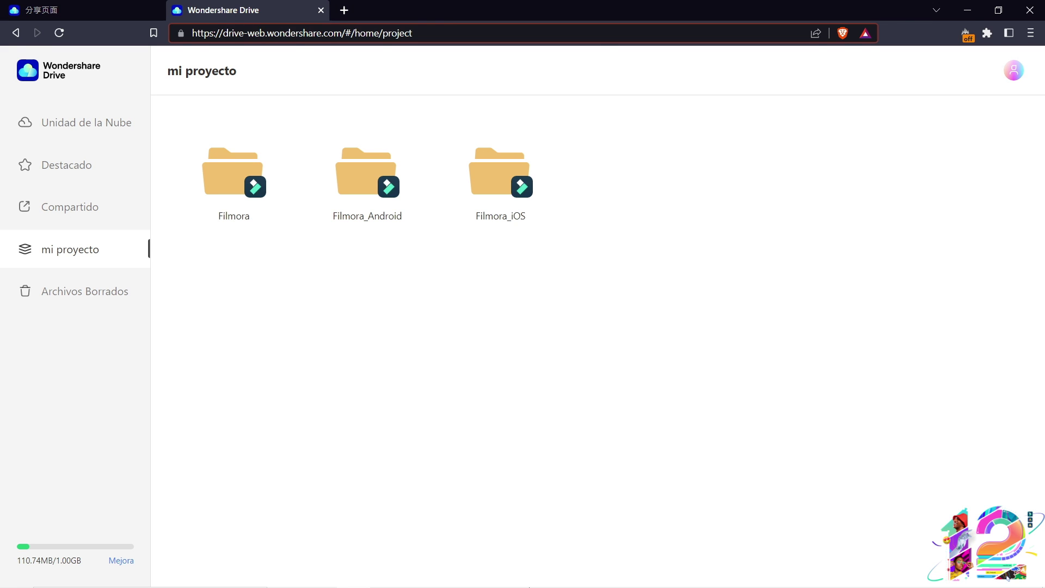
mouse_move(538, 581)
click(109, 124)
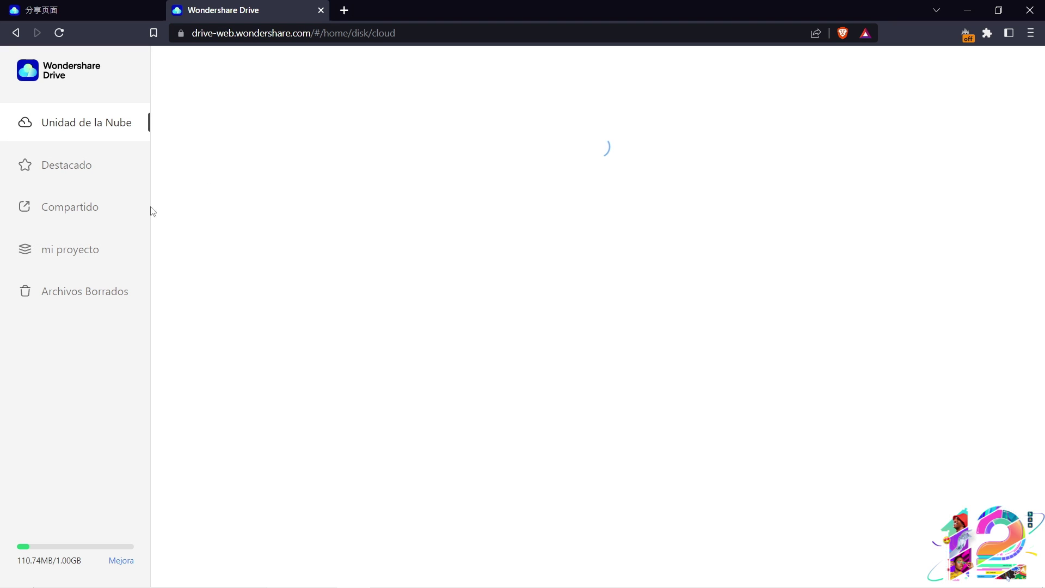
click(65, 260)
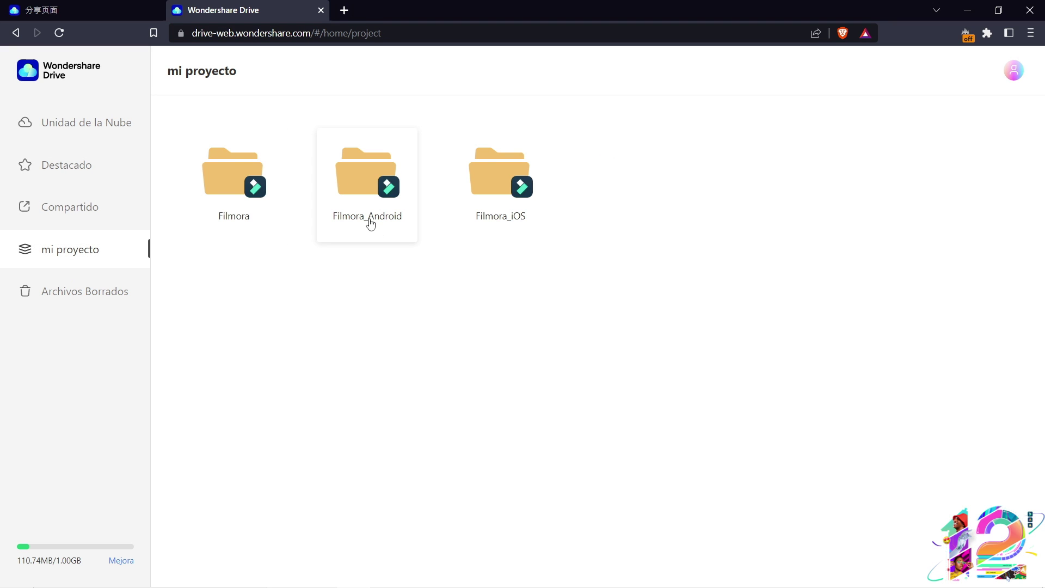
double_click(341, 207)
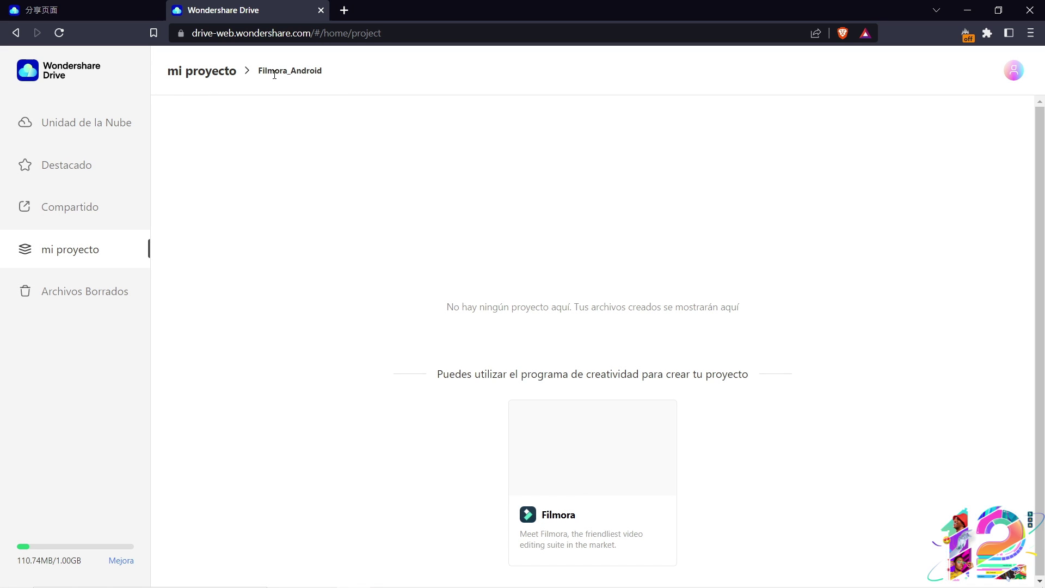
key(alt+Left)
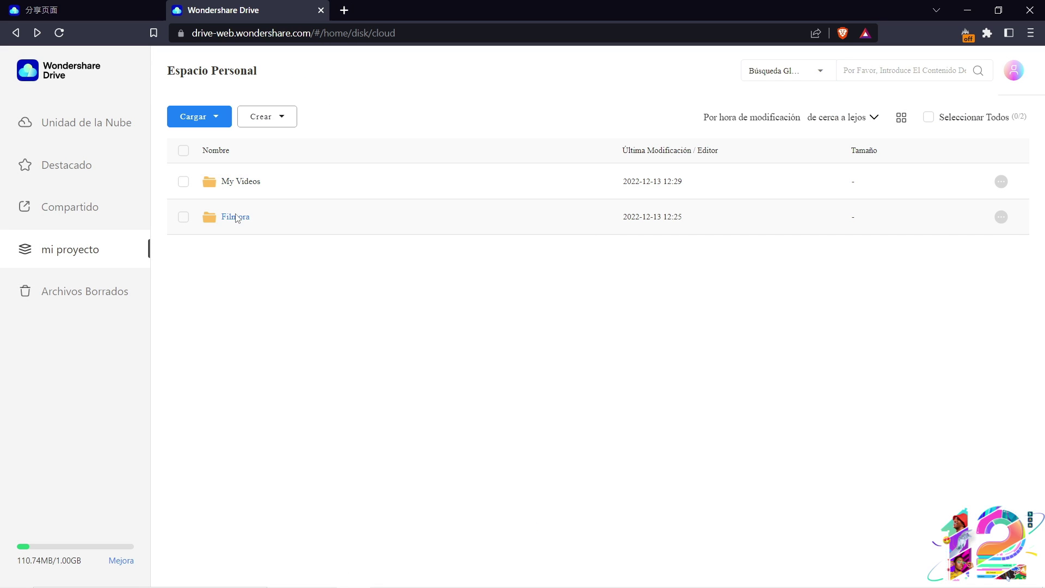
Open Filmora's My Cloud Media folder in the personal space and preview imagen final.png
click(243, 185)
drag(366, 420, 342, 252)
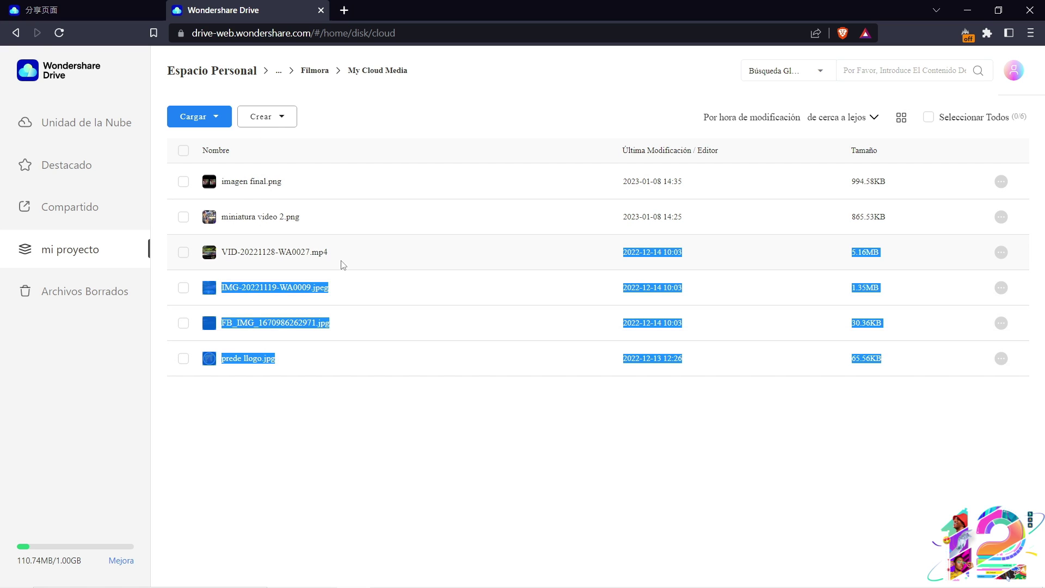
click(345, 424)
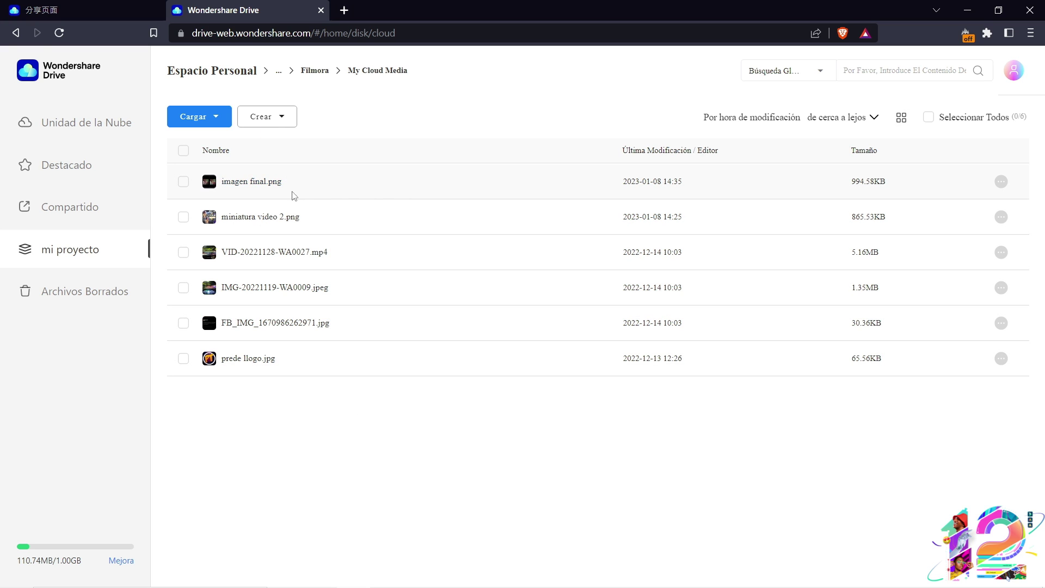
click(346, 185)
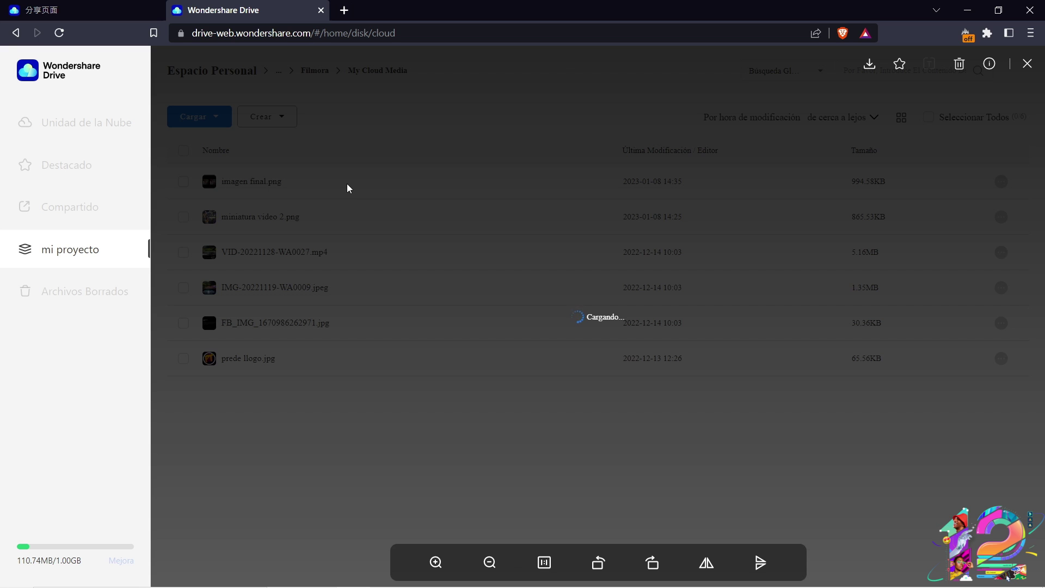
key(Escape)
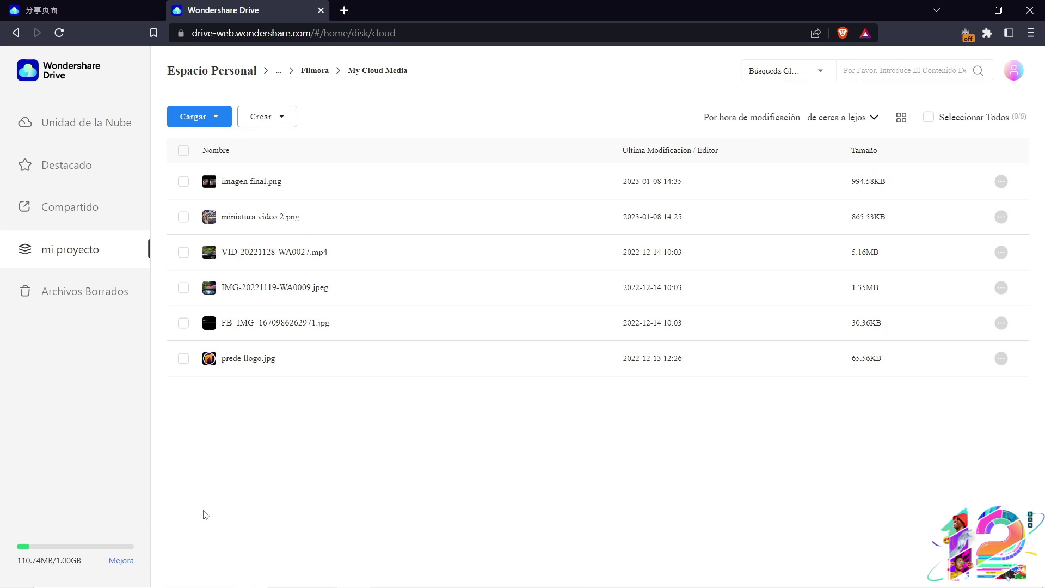
Check the sharing options of prueba11.wfps in the shared files, plus the projects and deleted files sections
click(94, 211)
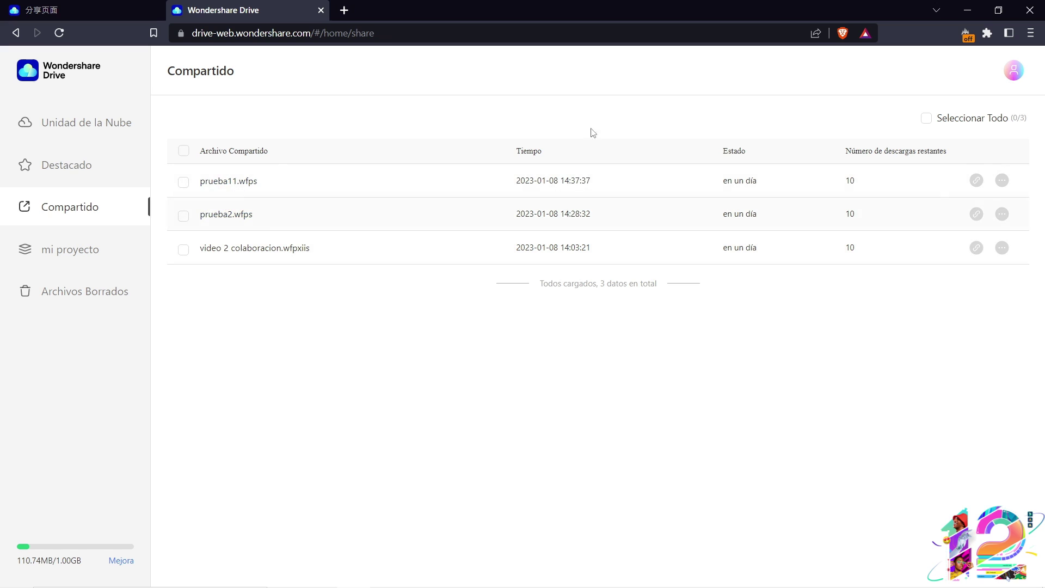
click(1001, 181)
click(68, 249)
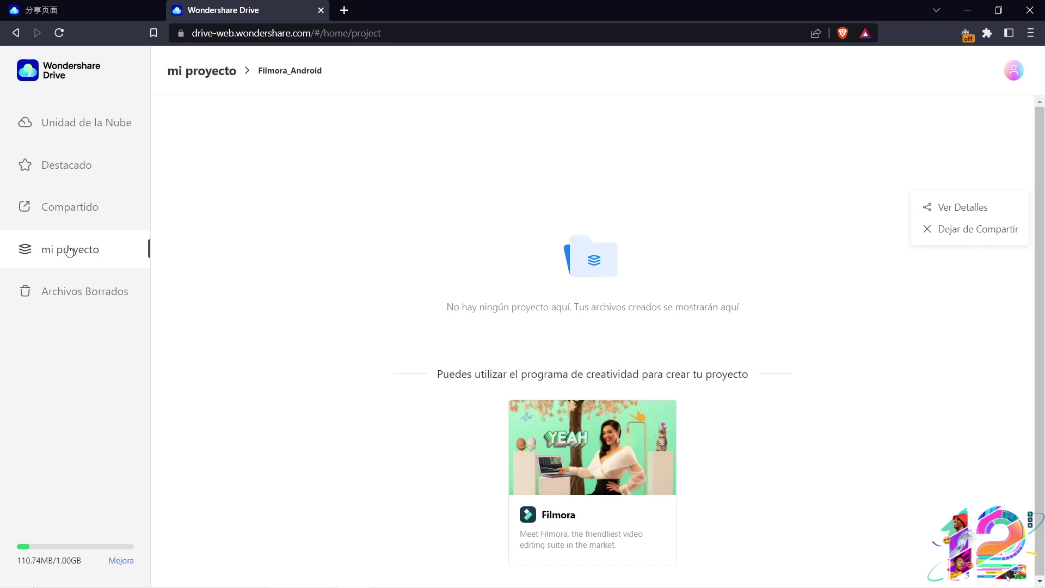
click(77, 299)
click(81, 262)
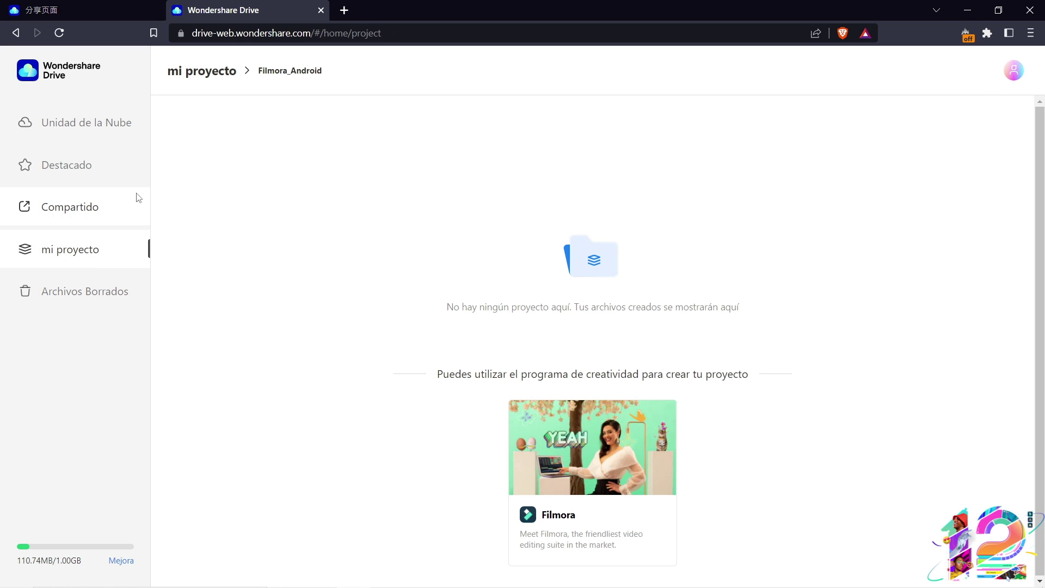
Go back to the My Cloud Media folder and check which upload options it offers
click(592, 447)
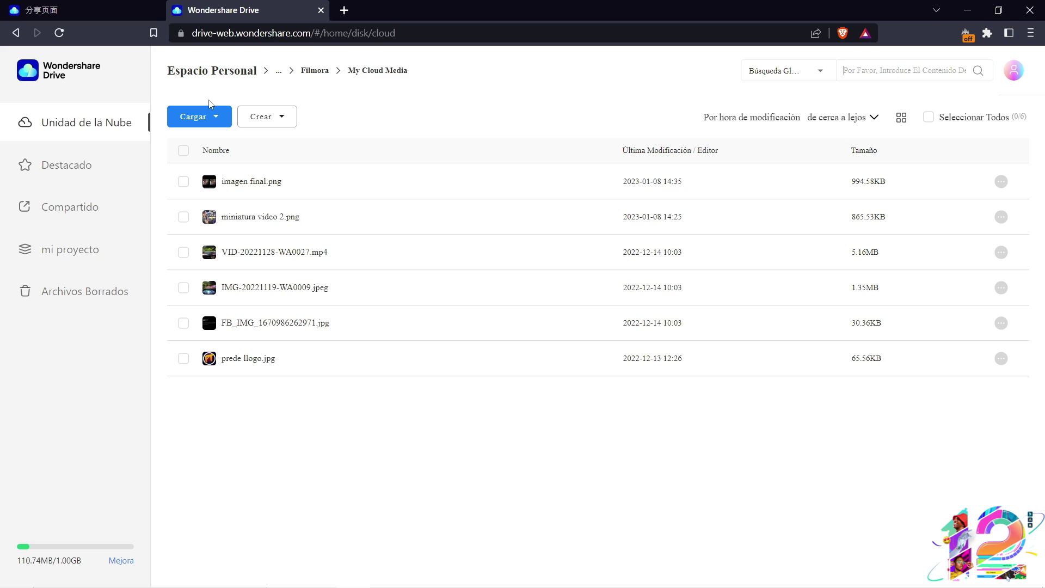
click(213, 116)
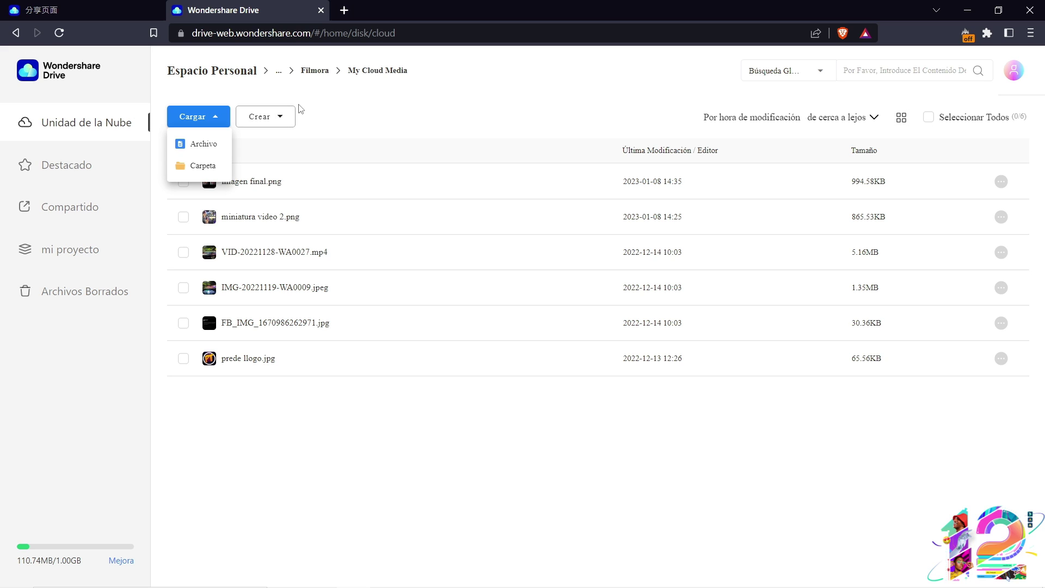
click(400, 115)
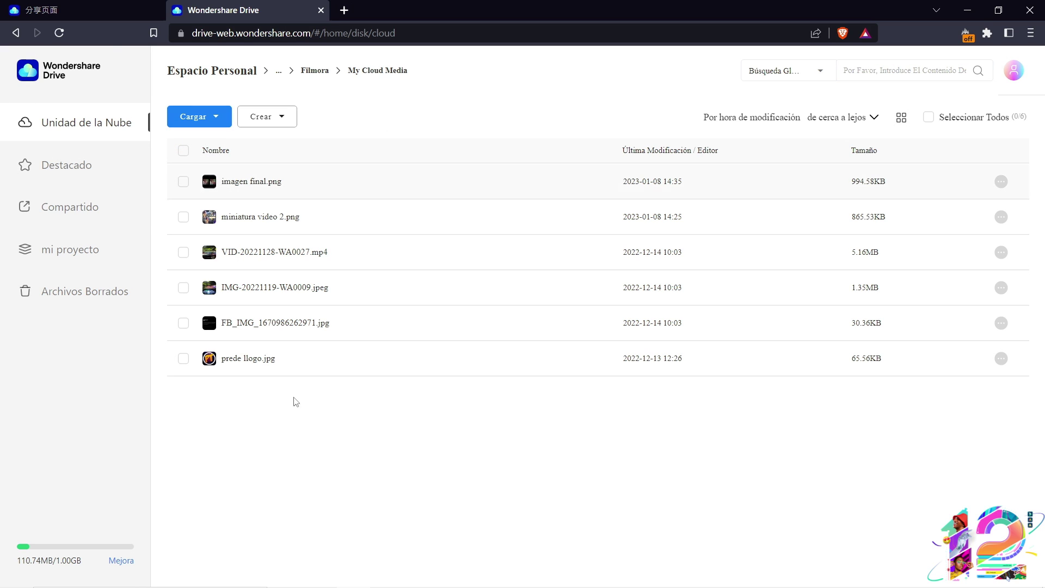